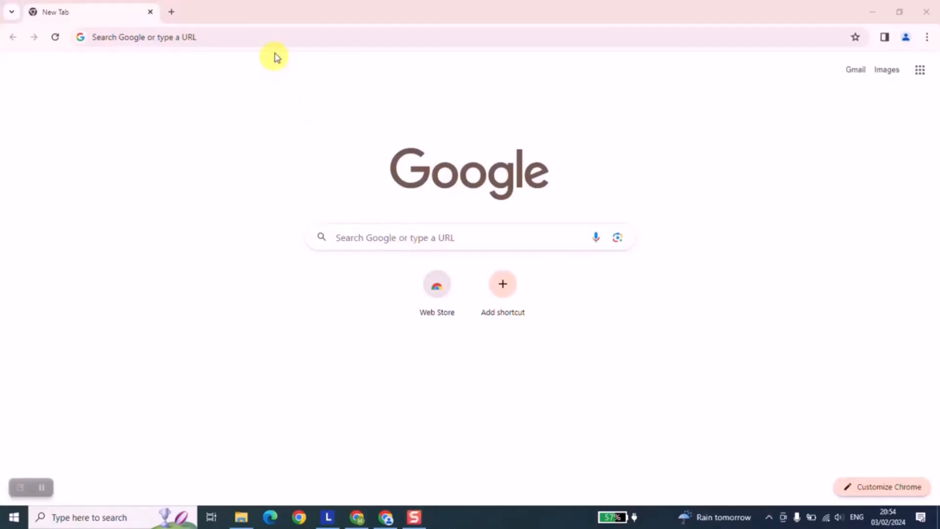
- Search Google for "download windows 10" and open Microsoft's Czech Windows 10 download page from the results
{"action": "left_click", "coordinate": [271, 40]}
{"action": "type", "text": "downl"}
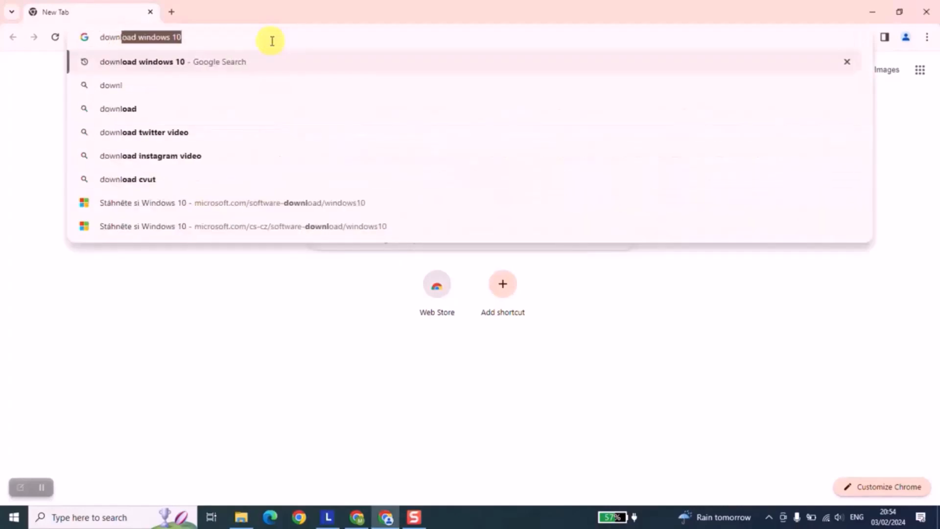
{"action": "type", "text": "oa"}
{"action": "key", "text": "Return"}
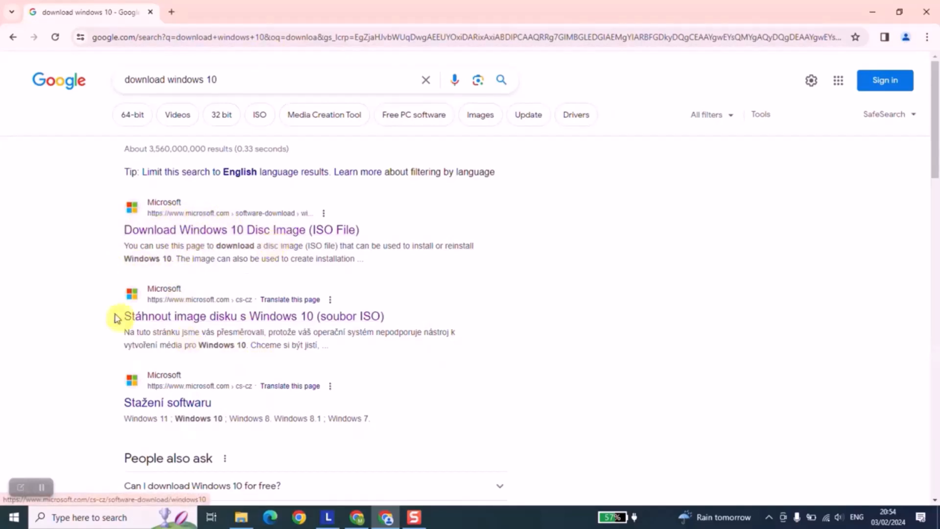
{"action": "scroll", "coordinate": [115, 313], "scroll_direction": "down", "scroll_amount": 3}
{"action": "scroll", "coordinate": [113, 311], "scroll_direction": "up", "scroll_amount": 3}
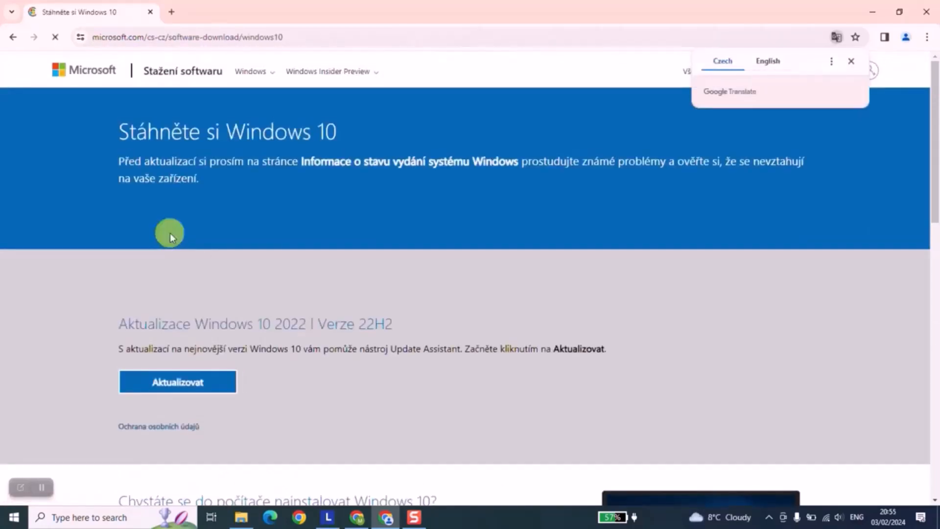
- Change the Microsoft download site's region and language to Australia - English
{"action": "scroll", "coordinate": [460, 254], "scroll_direction": "down", "scroll_amount": 15}
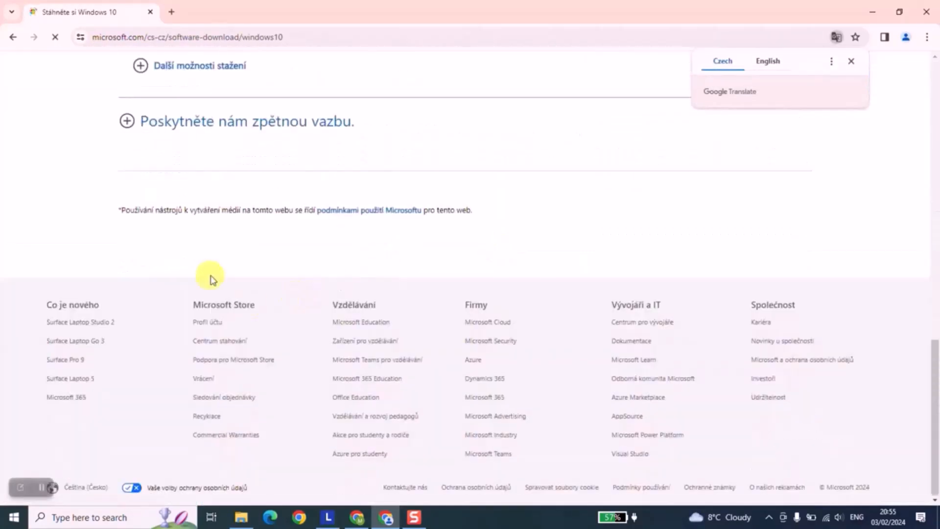
{"action": "left_click", "coordinate": [94, 486]}
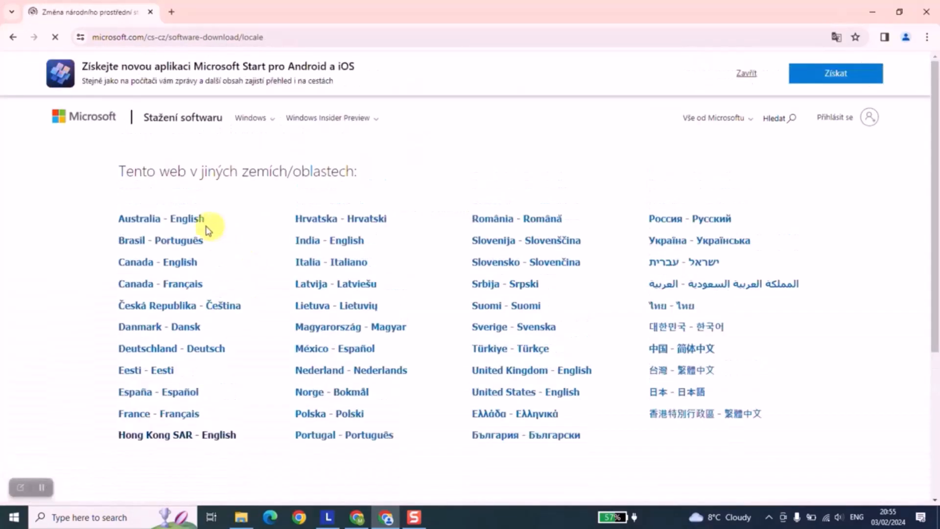
{"action": "left_click", "coordinate": [182, 221]}
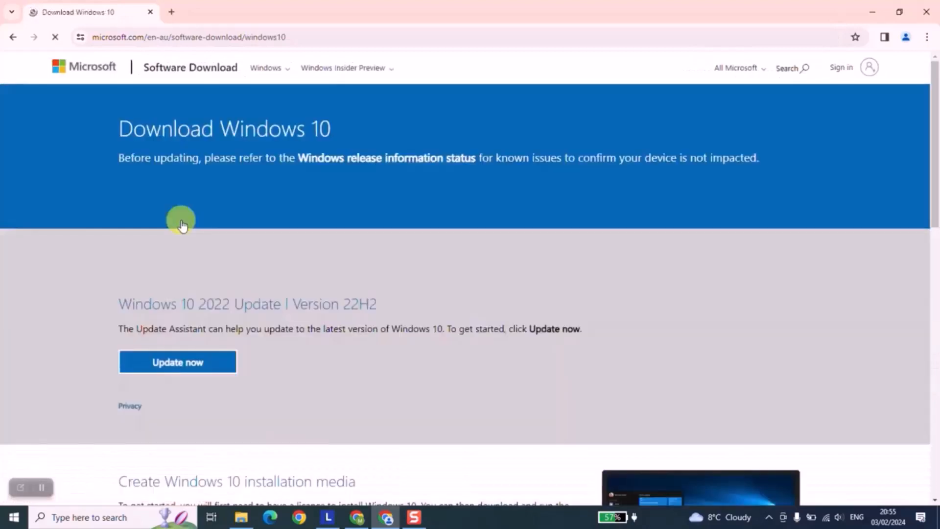
- Dismiss the Copilot banner and download the tool for creating Windows 10 installation media
{"action": "scroll", "coordinate": [182, 225], "scroll_direction": "down", "scroll_amount": 4}
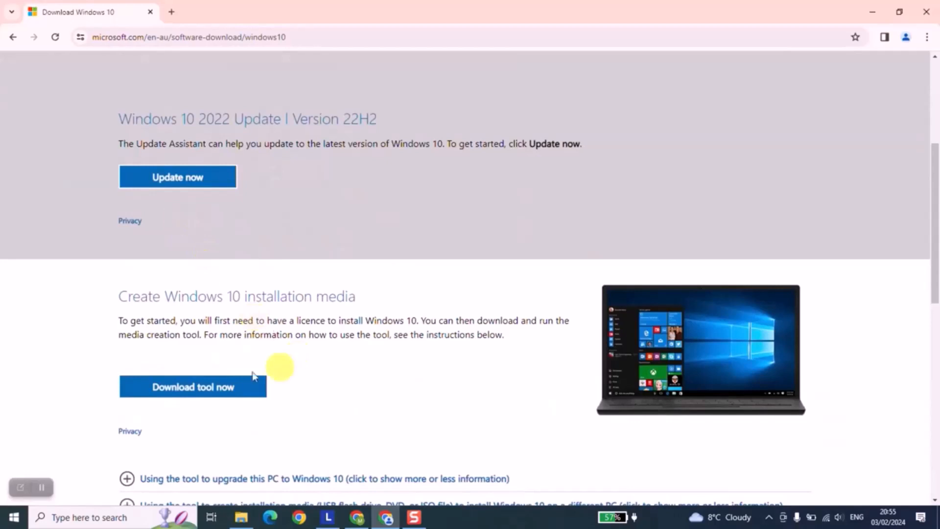
{"action": "left_click", "coordinate": [42, 487]}
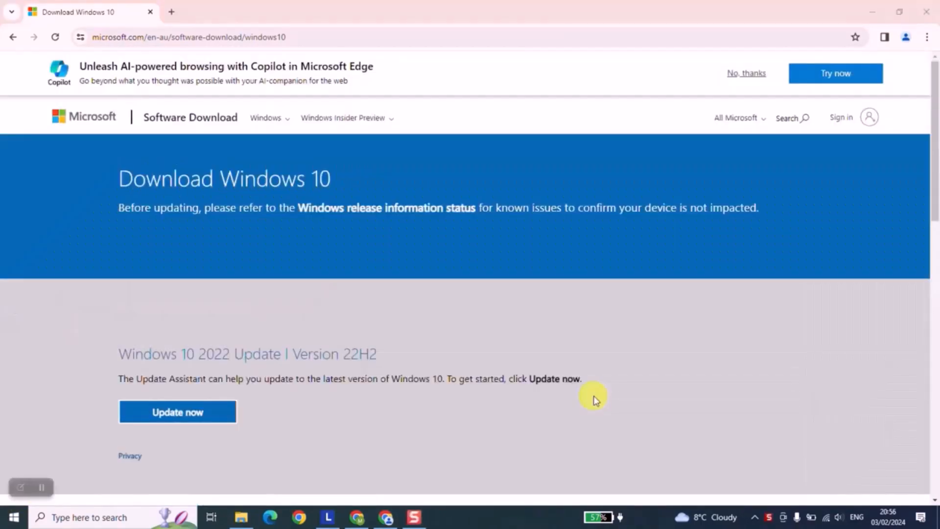
{"action": "left_click", "coordinate": [748, 74]}
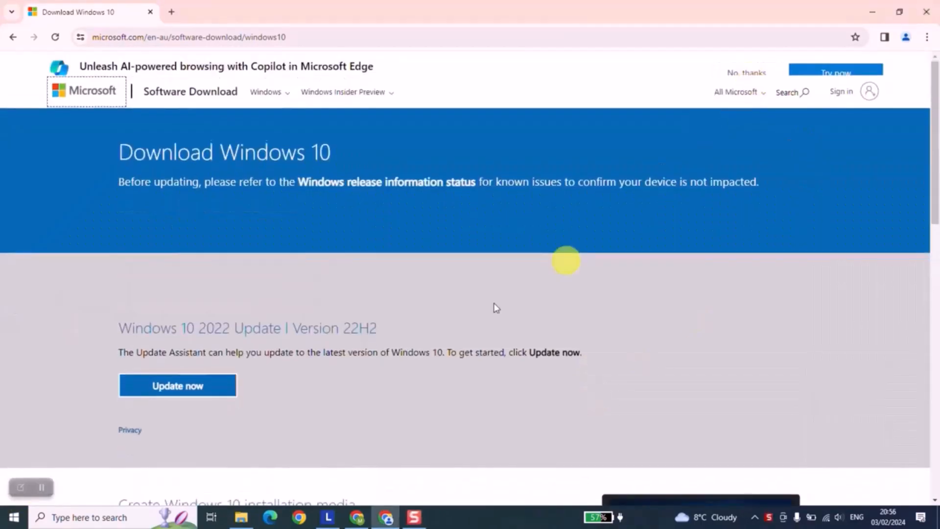
{"action": "scroll", "coordinate": [494, 304], "scroll_direction": "down", "scroll_amount": 4}
{"action": "scroll", "coordinate": [386, 352], "scroll_direction": "down", "scroll_amount": 1}
{"action": "scroll", "coordinate": [387, 353], "scroll_direction": "down", "scroll_amount": 1}
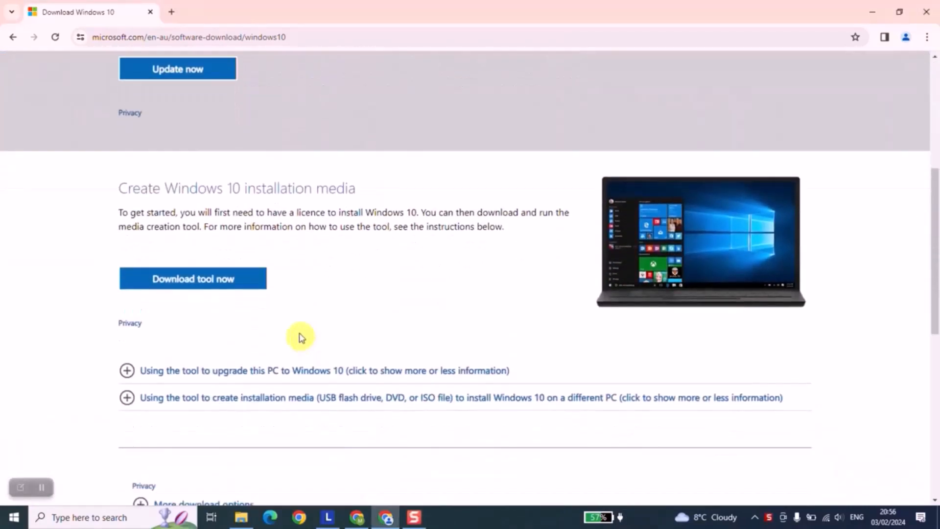
{"action": "left_click", "coordinate": [227, 283]}
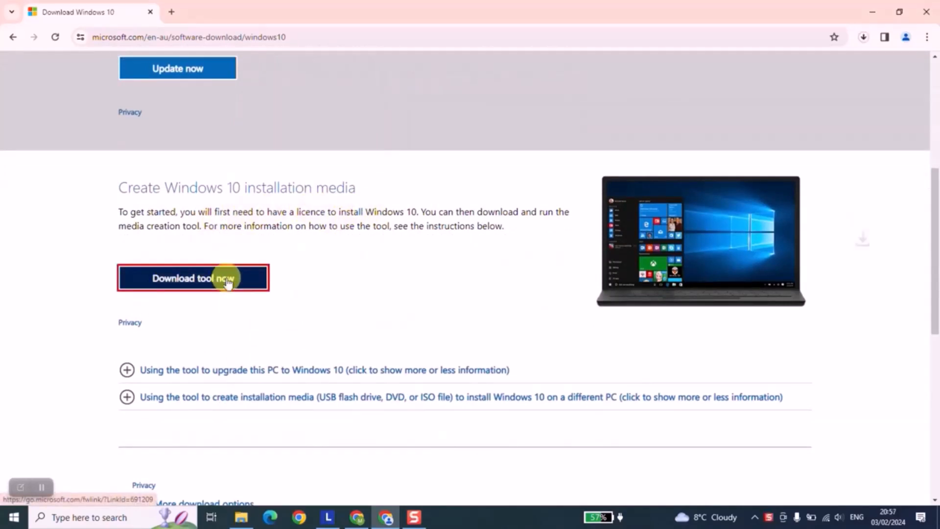
- Show the newly downloaded MediaCreationTool22H2 (1) in its folder and run it, then minimize the folder window
{"action": "left_click", "coordinate": [864, 39]}
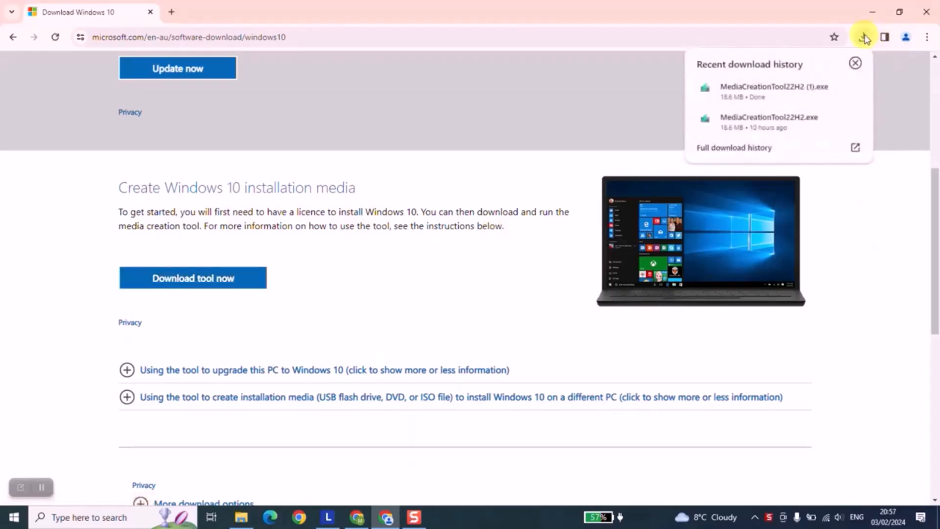
{"action": "mouse_move", "coordinate": [778, 94]}
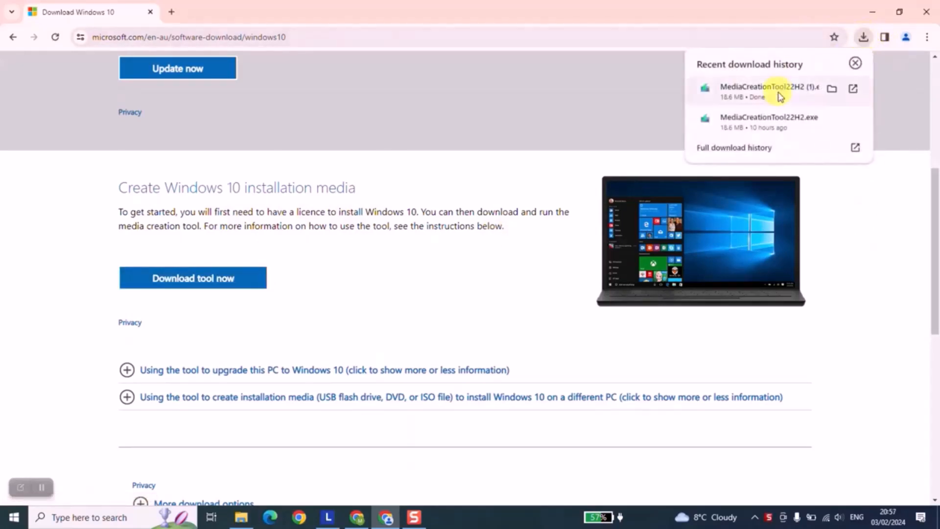
{"action": "left_click", "coordinate": [832, 89]}
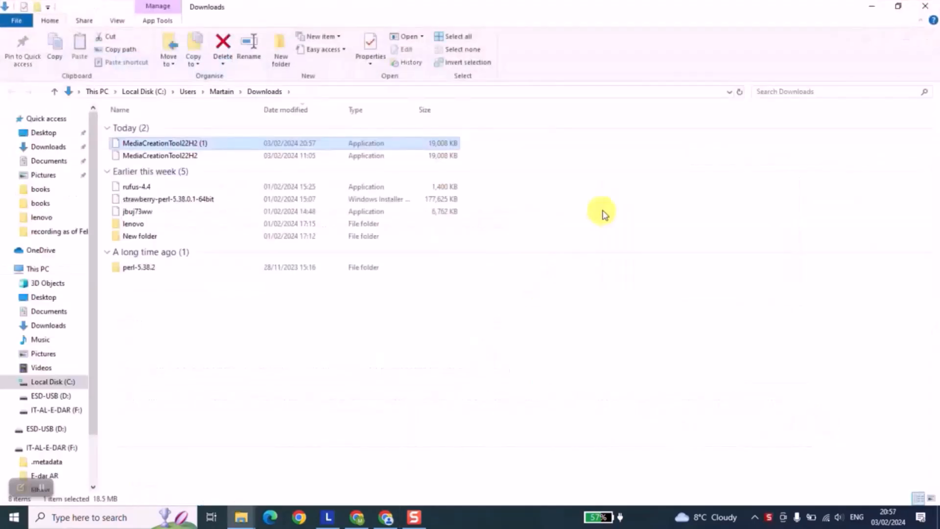
{"action": "double_click", "coordinate": [197, 145]}
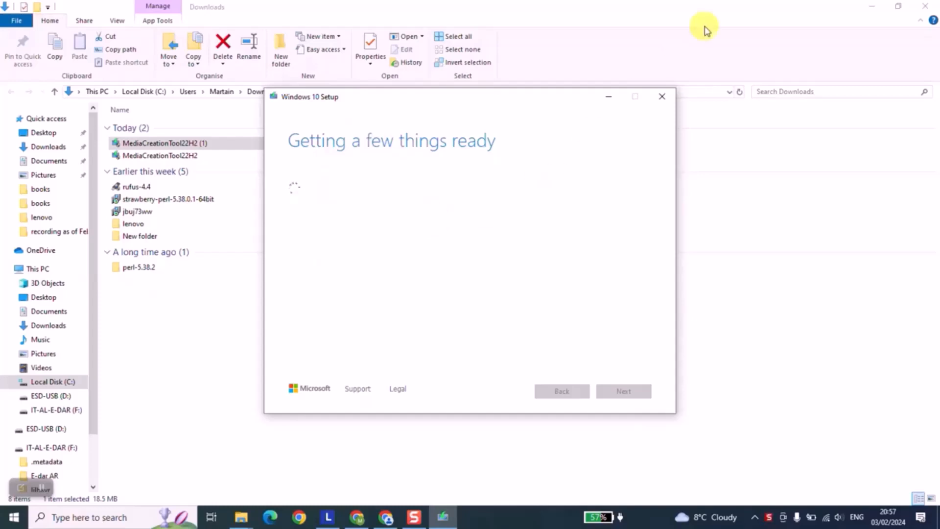
{"action": "left_click", "coordinate": [870, 6]}
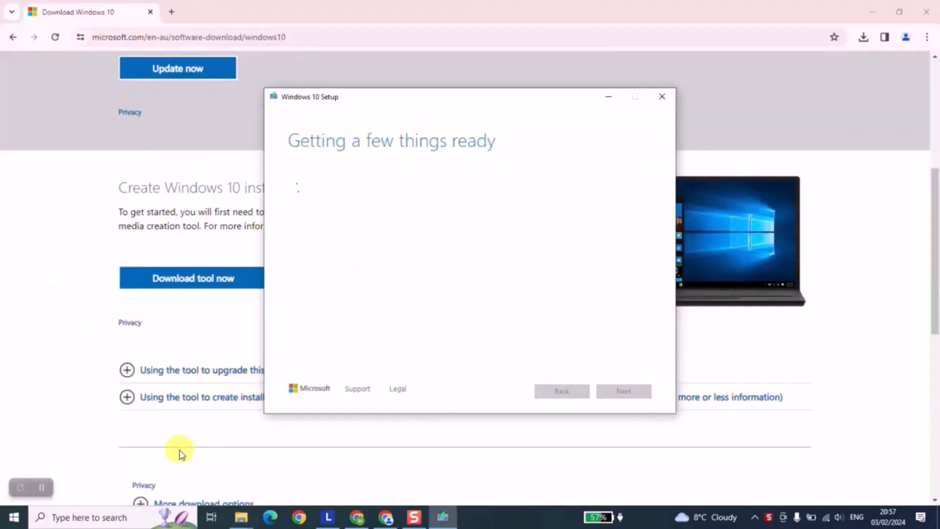
{"action": "left_click", "coordinate": [42, 487]}
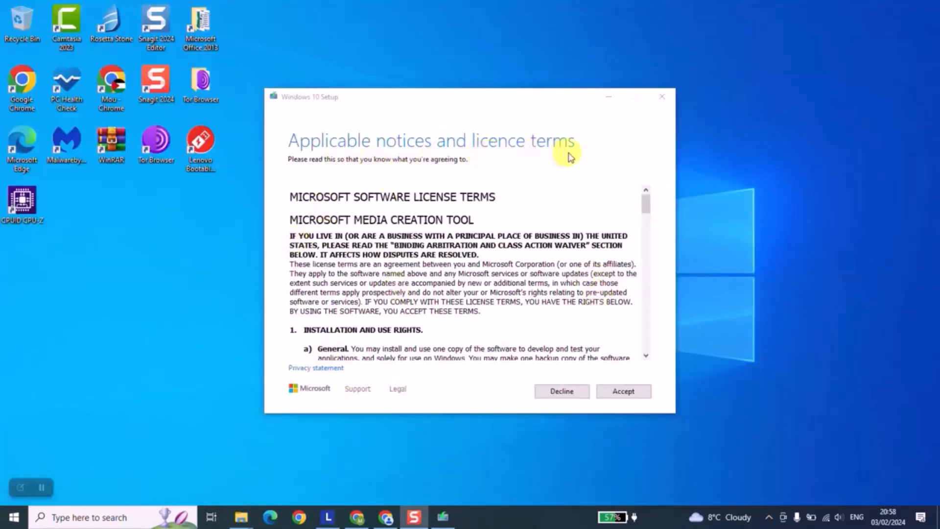
- Accept the licence terms and choose to create installation media (USB flash drive, DVD or ISO file) for another PC
{"action": "scroll", "coordinate": [533, 348], "scroll_direction": "down", "scroll_amount": 15}
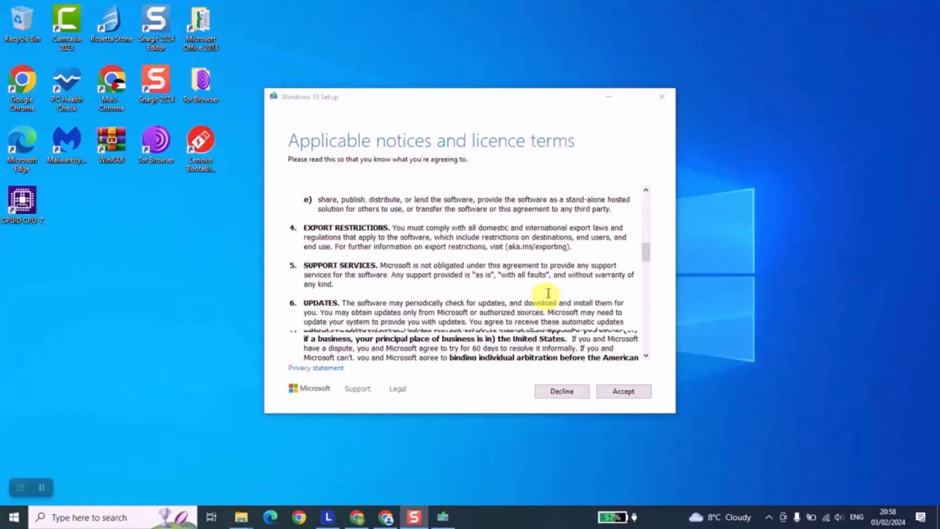
{"action": "scroll", "coordinate": [661, 281], "scroll_direction": "down", "scroll_amount": 8}
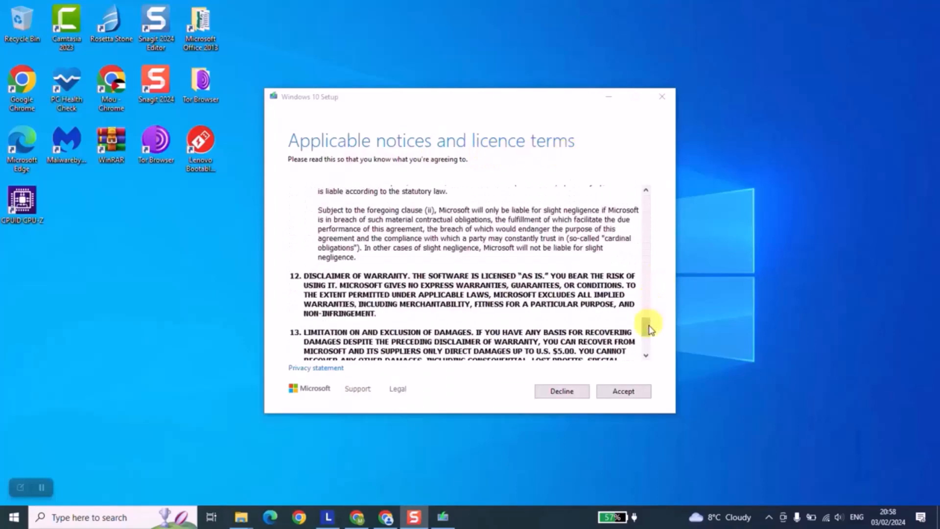
{"action": "left_click", "coordinate": [618, 394]}
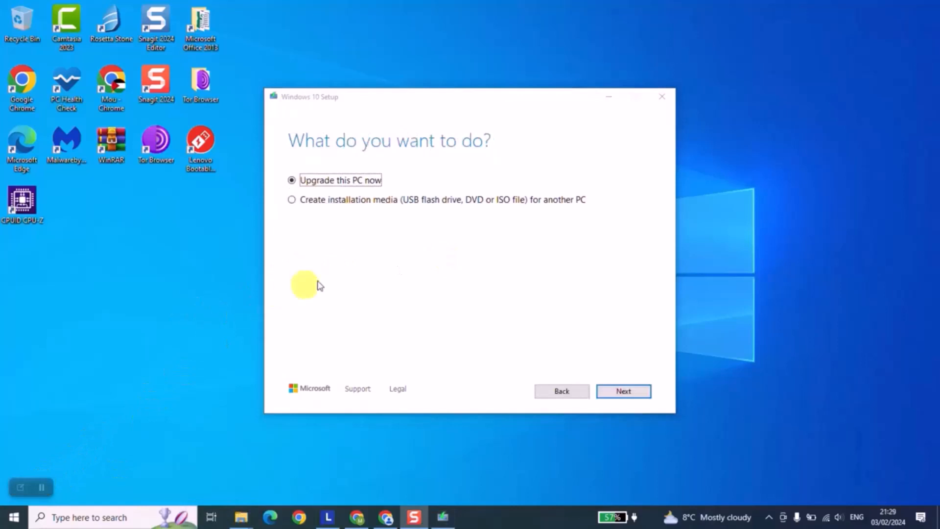
{"action": "left_click", "coordinate": [307, 200]}
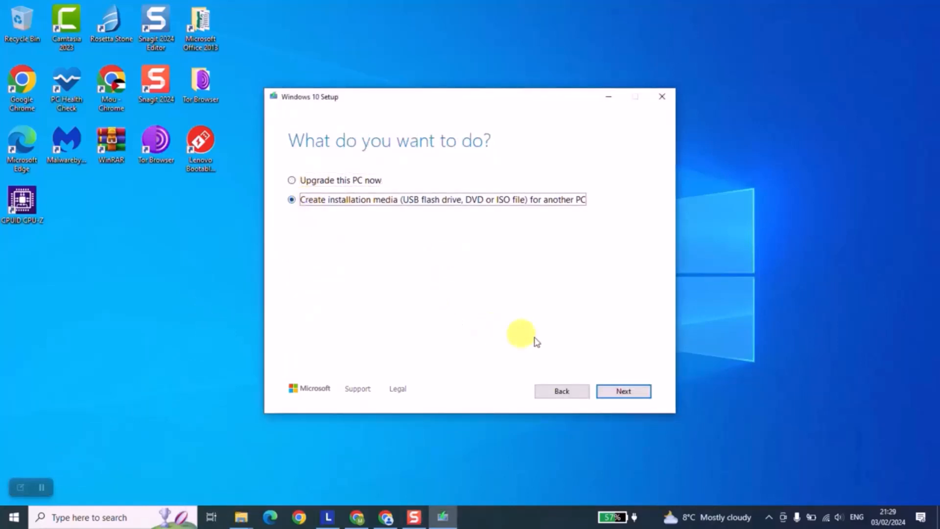
{"action": "left_click", "coordinate": [619, 392]}
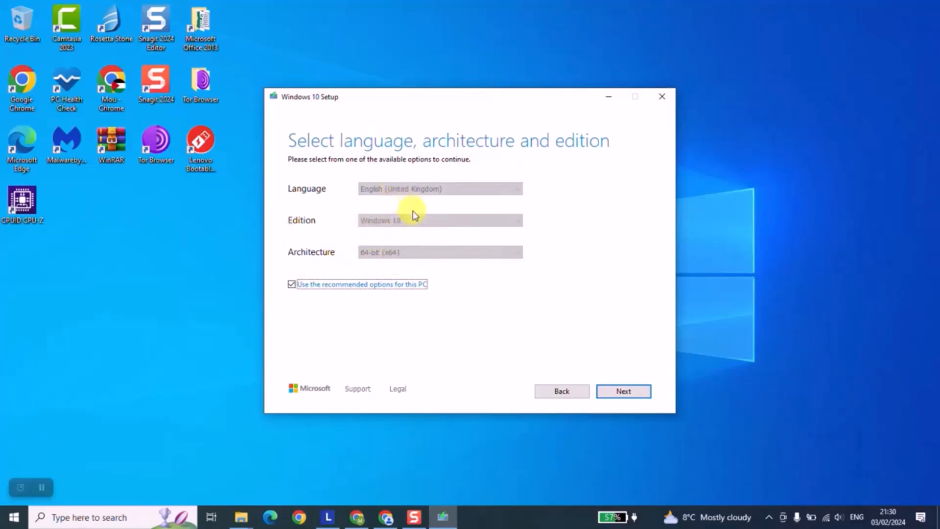
- Turn off the recommended options for this PC and review the language choices, keeping English (United Kingdom)
{"action": "left_click", "coordinate": [323, 288]}
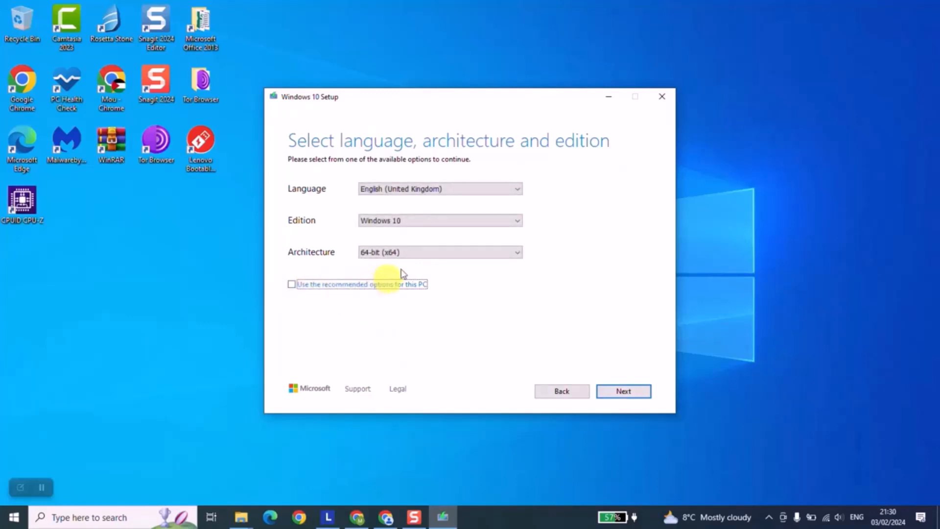
{"action": "left_click", "coordinate": [421, 189]}
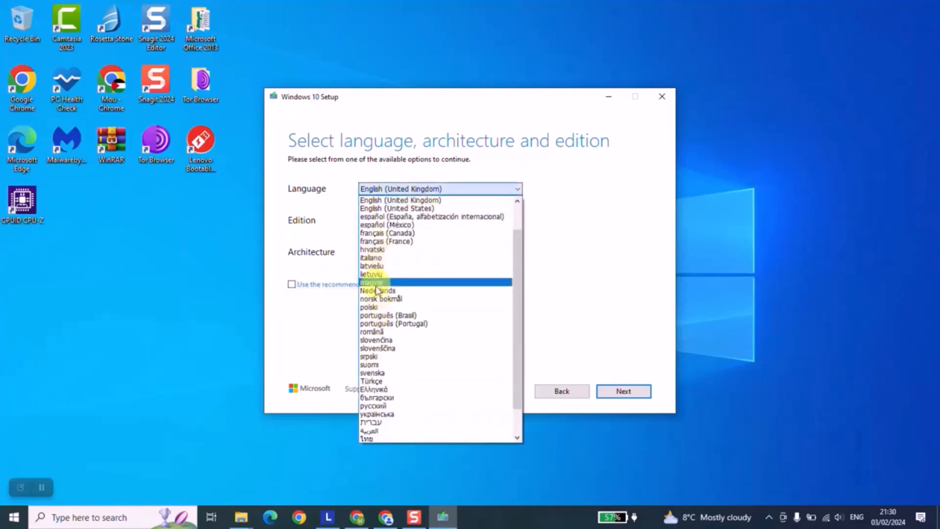
{"action": "left_click", "coordinate": [557, 266]}
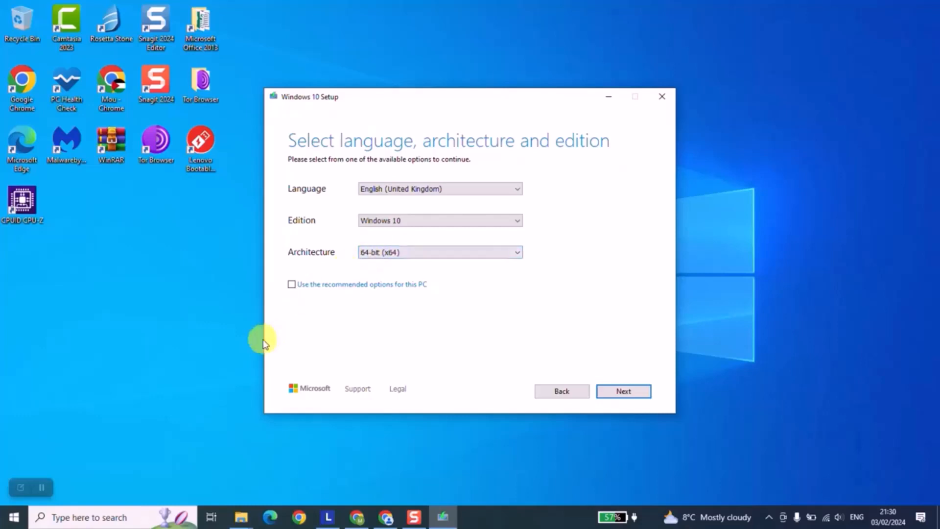
- Run dxdiag to check this PC's operating system type in the system information, then exit the DirectX Diagnostic Tool
{"action": "left_click", "coordinate": [88, 518]}
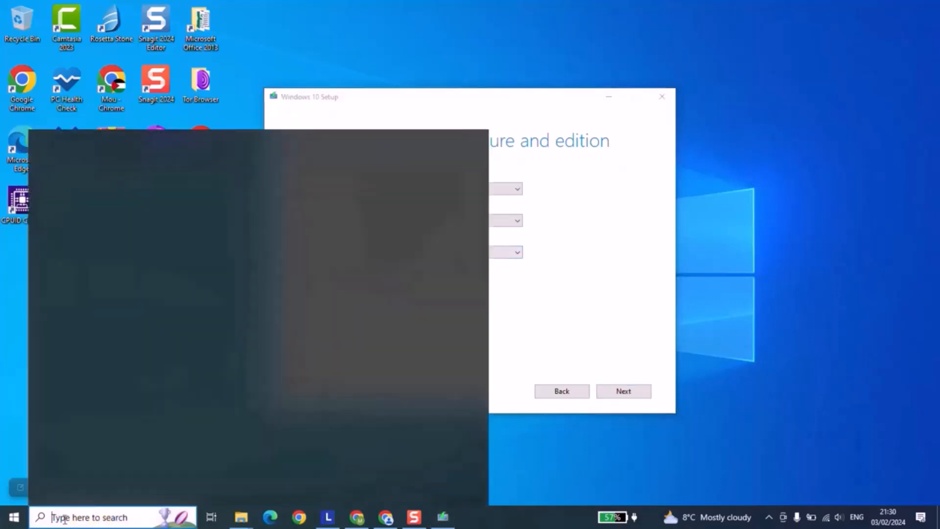
{"action": "type", "text": "dxd"}
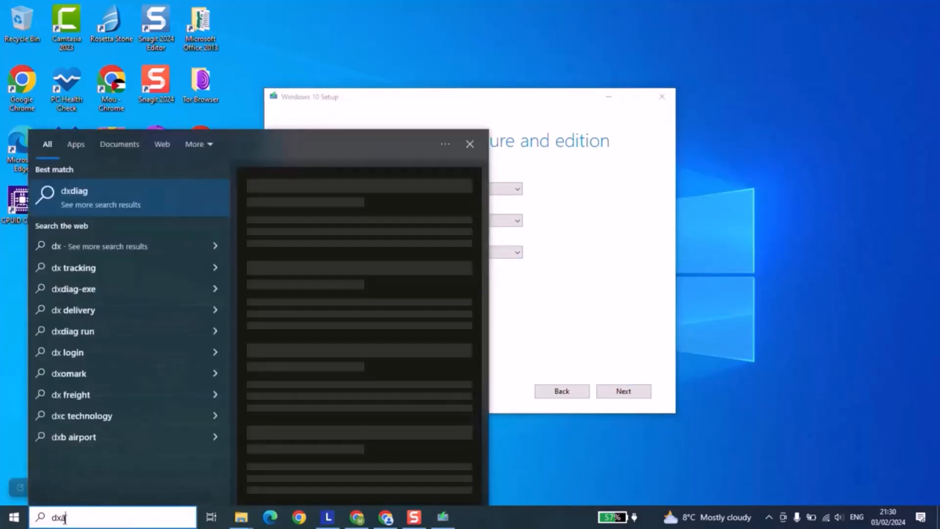
{"action": "type", "text": "iag"}
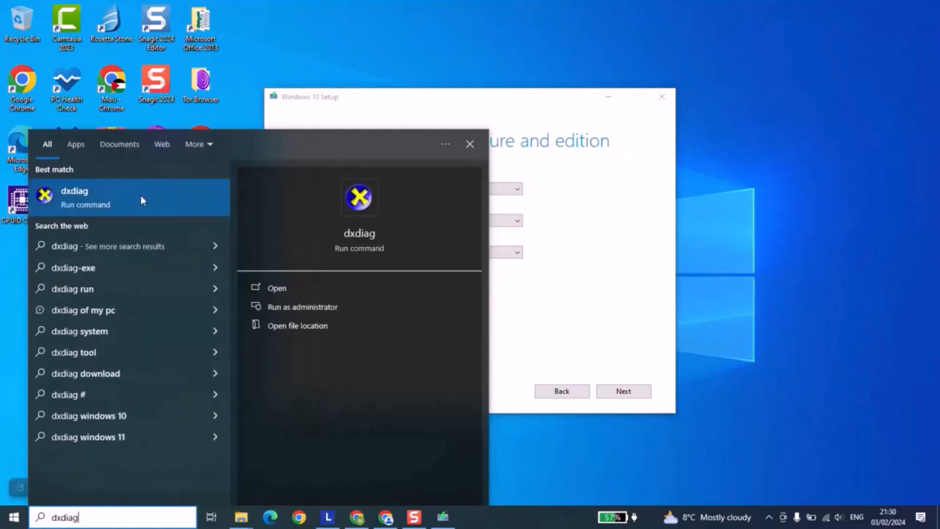
{"action": "left_click", "coordinate": [140, 196]}
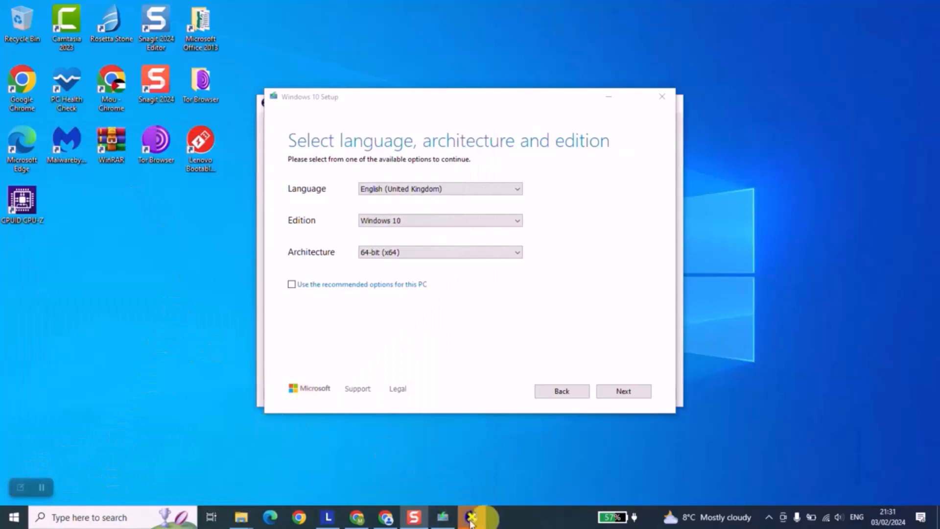
{"action": "left_click", "coordinate": [471, 518]}
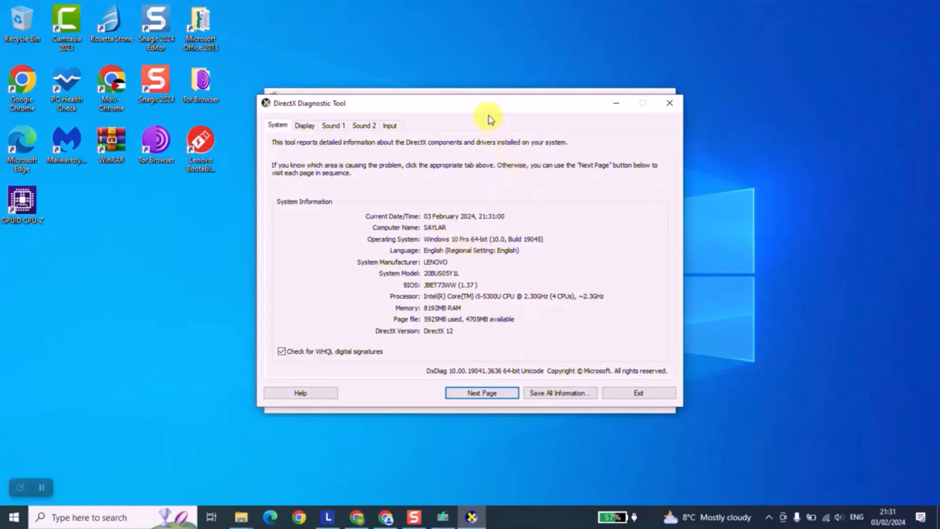
{"action": "left_click_drag", "start_coordinate": [489, 105], "coordinate": [527, 295]}
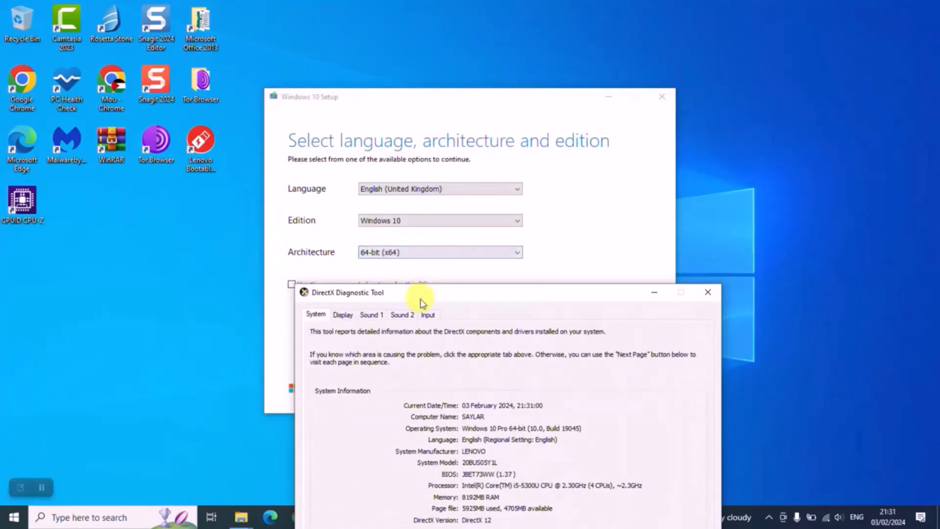
{"action": "left_click_drag", "start_coordinate": [420, 291], "coordinate": [566, 154]}
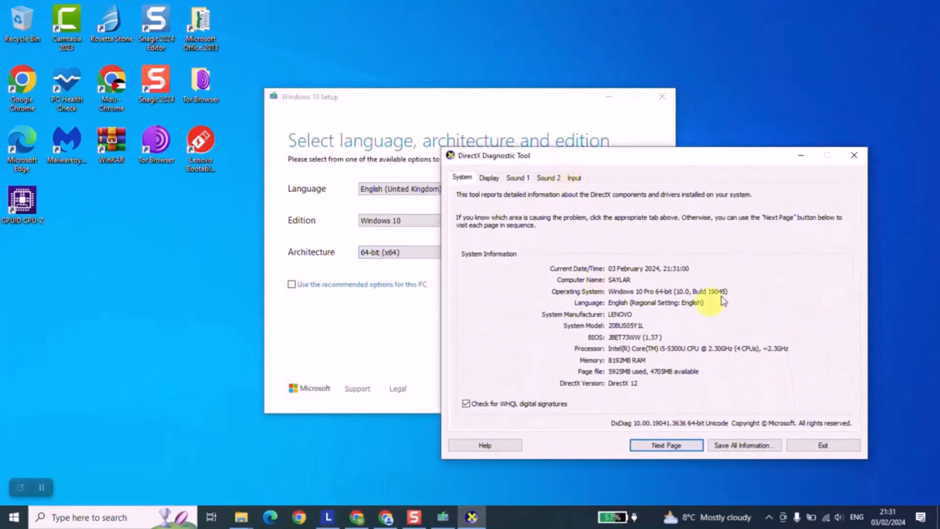
{"action": "left_click", "coordinate": [817, 445]}
- Set the installation media's architecture to Both
{"action": "left_click", "coordinate": [512, 253]}
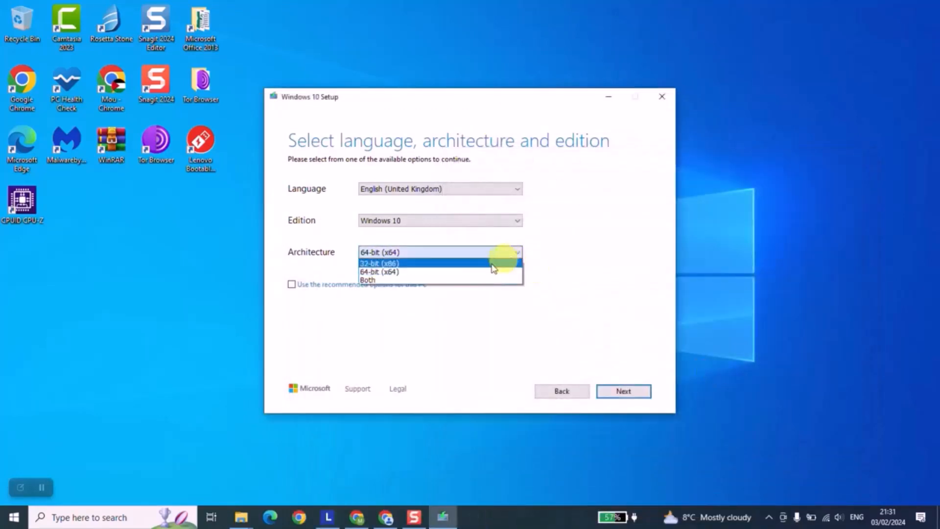
{"action": "left_click", "coordinate": [391, 274]}
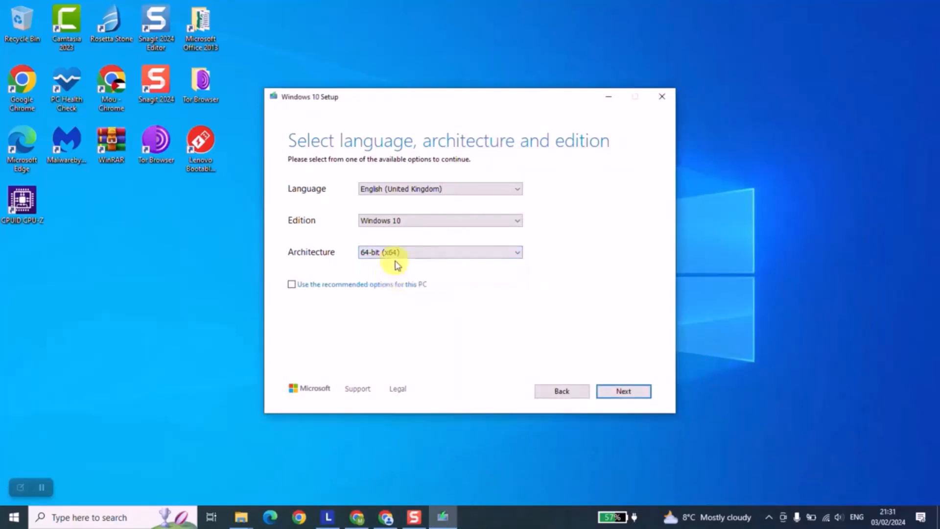
{"action": "left_click", "coordinate": [394, 256]}
{"action": "left_click", "coordinate": [389, 281]}
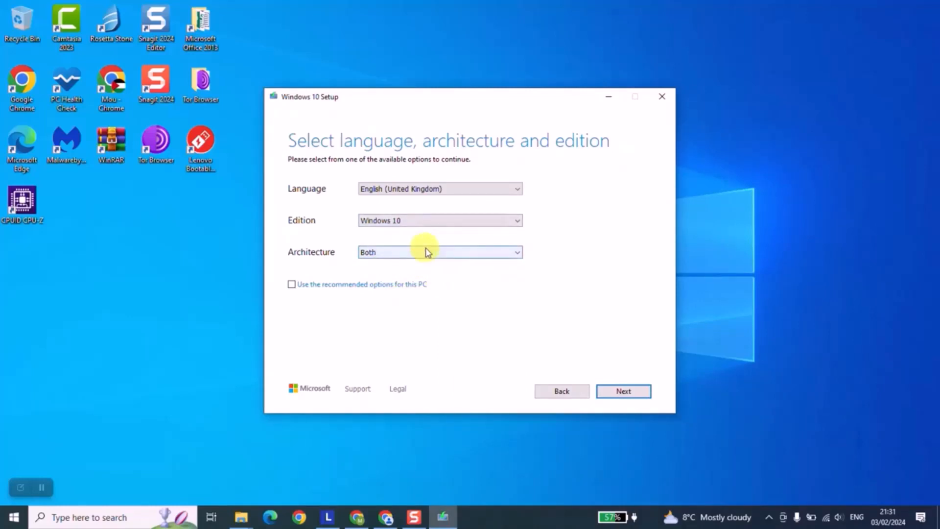
- Change the installation media's architecture to 64-bit (x64) and continue with the language and edition selection
{"action": "left_click", "coordinate": [409, 254]}
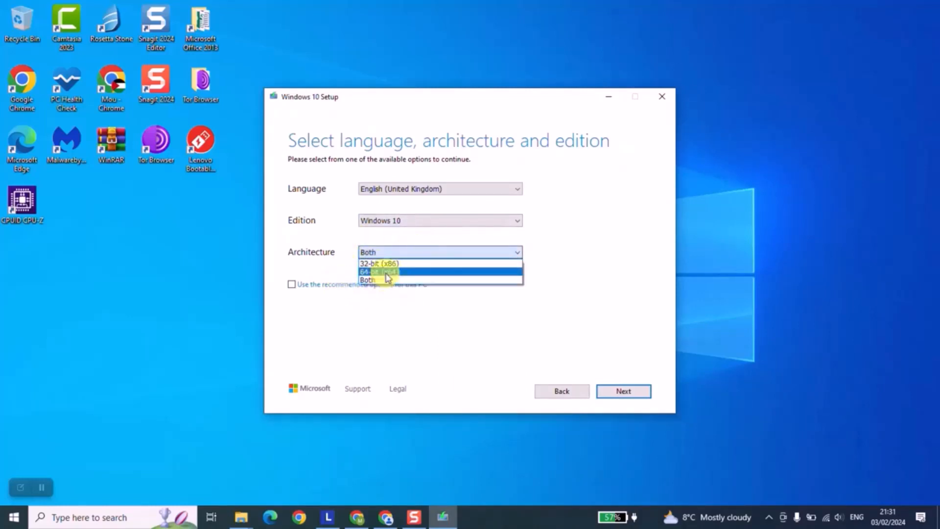
{"action": "left_click", "coordinate": [384, 271]}
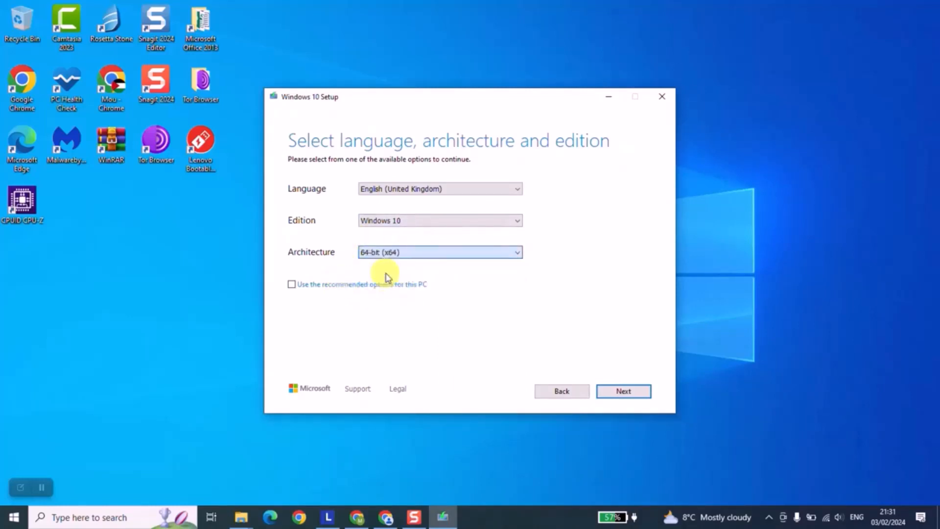
{"action": "left_click", "coordinate": [617, 396]}
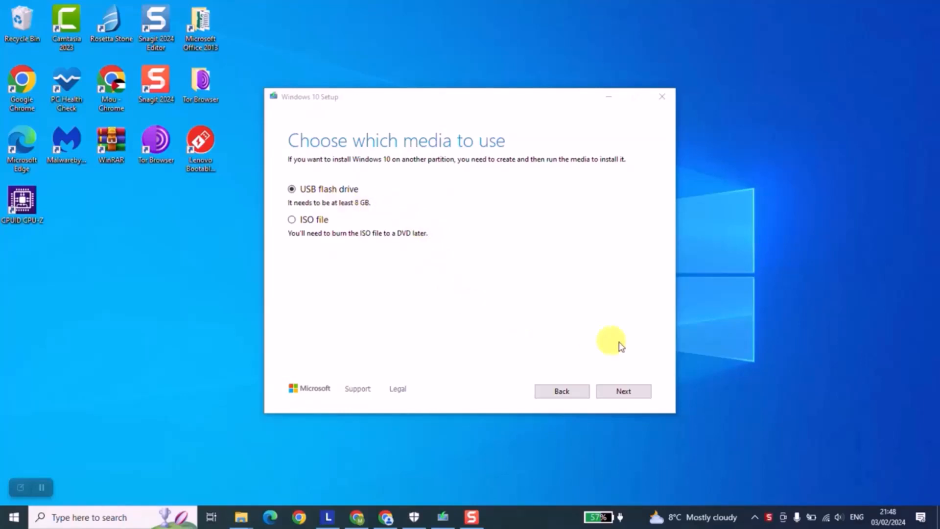
- Keep USB flash drive as the media type and select removable drive D: (ESD-USB) as the target
{"action": "left_click", "coordinate": [627, 390]}
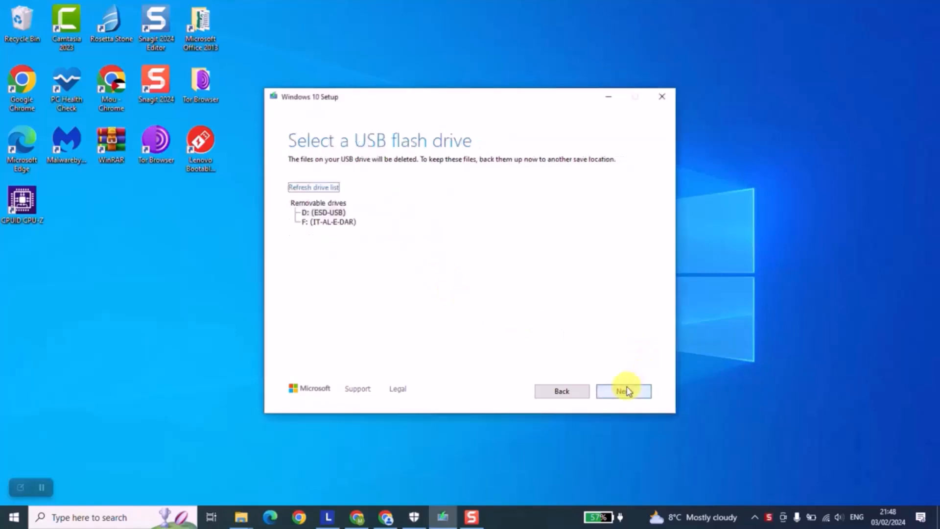
{"action": "left_click", "coordinate": [327, 213]}
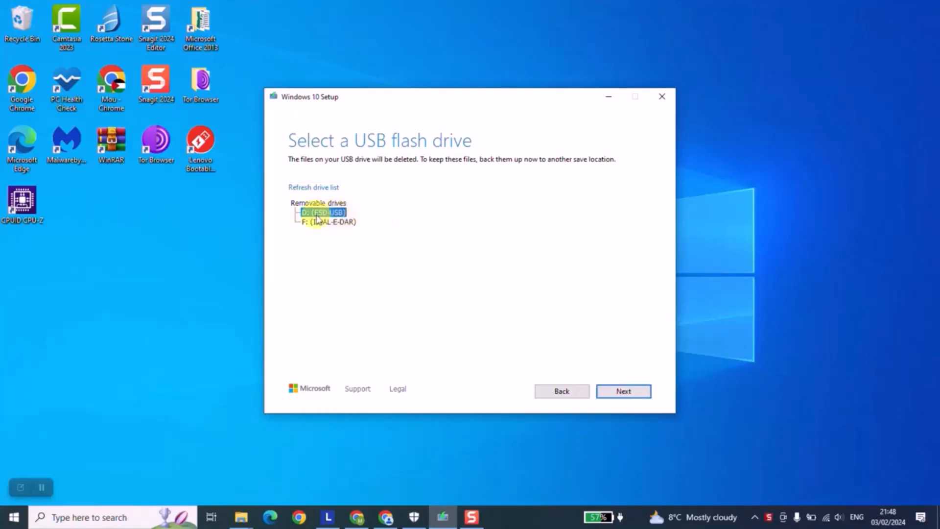
{"action": "left_click", "coordinate": [623, 390]}
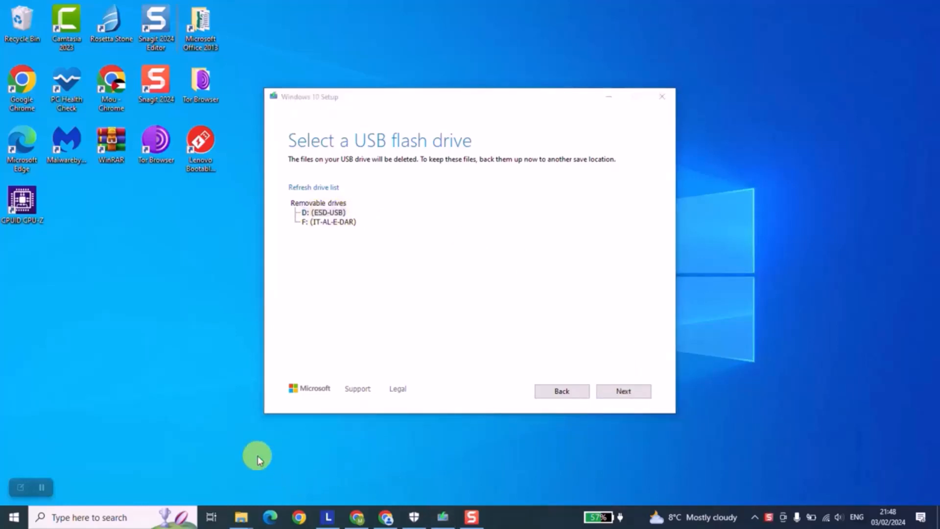
- Check the ESD-USB (D:) drive under This PC in File Explorer, then minimise the window
{"action": "key", "text": "super+e"}
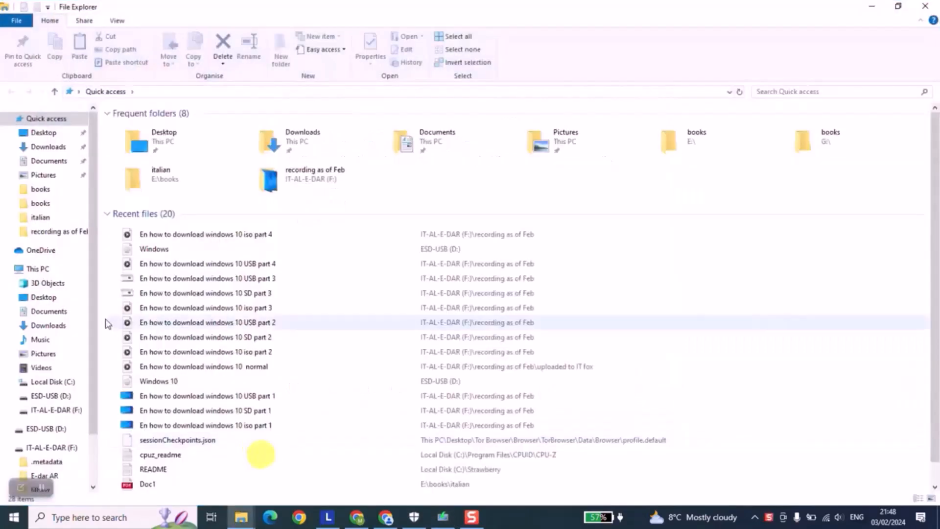
{"action": "left_click", "coordinate": [62, 269]}
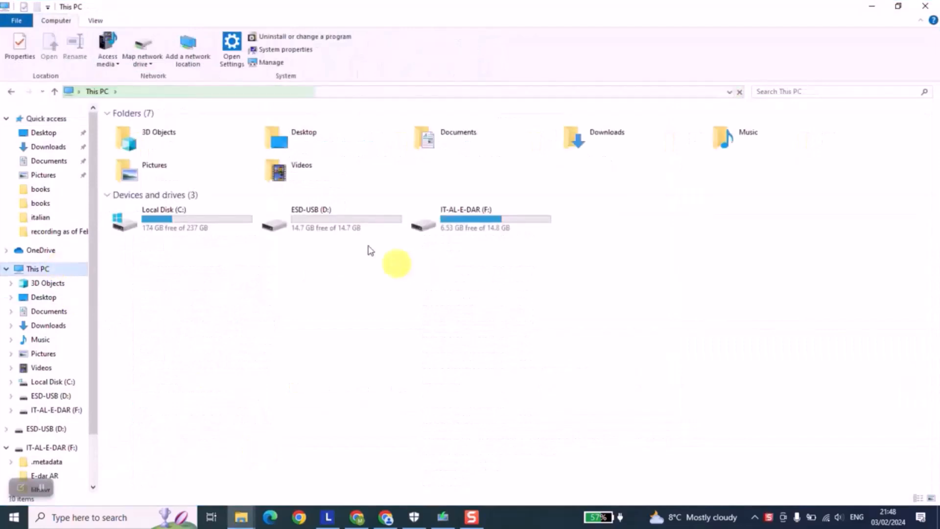
{"action": "left_click", "coordinate": [345, 230]}
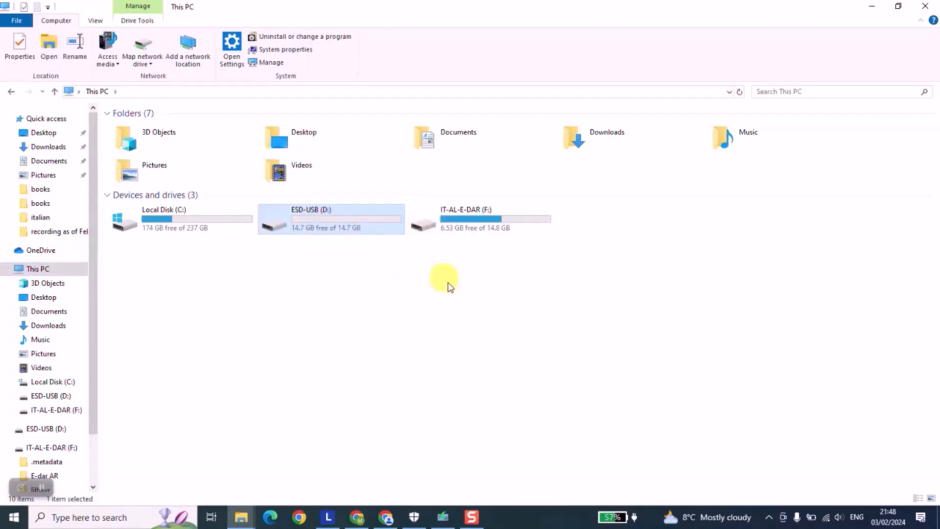
{"action": "left_click", "coordinate": [872, 10]}
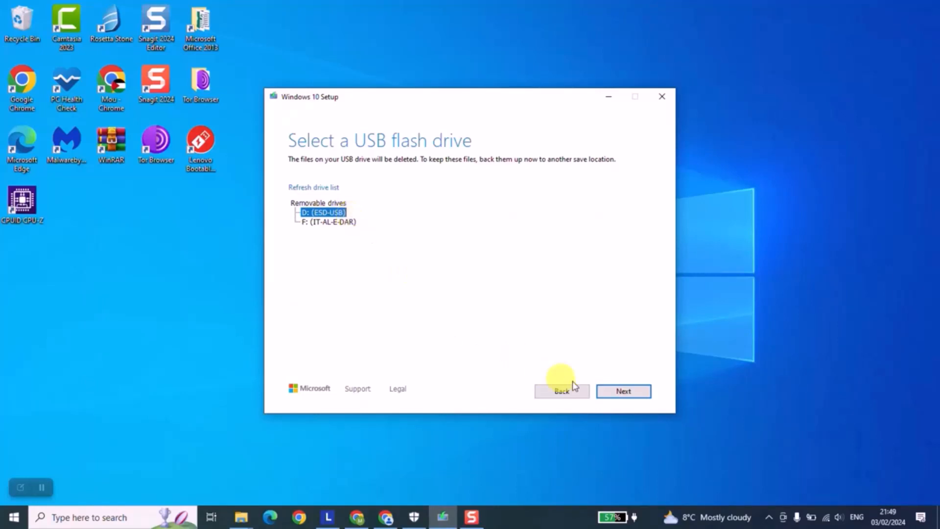
- Start creating the Windows 10 media on the selected USB drive and finish the setup once the drive is ready
{"action": "left_click", "coordinate": [618, 395]}
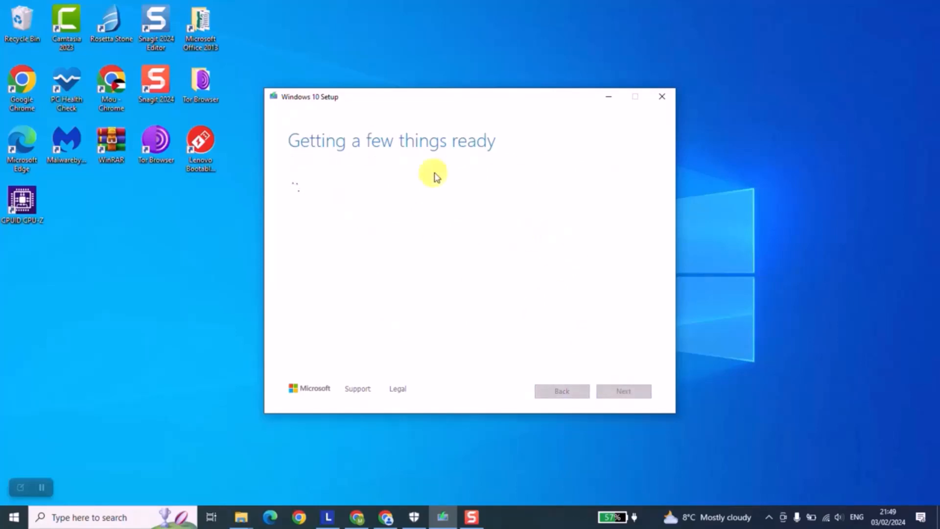
{"action": "left_click", "coordinate": [474, 517]}
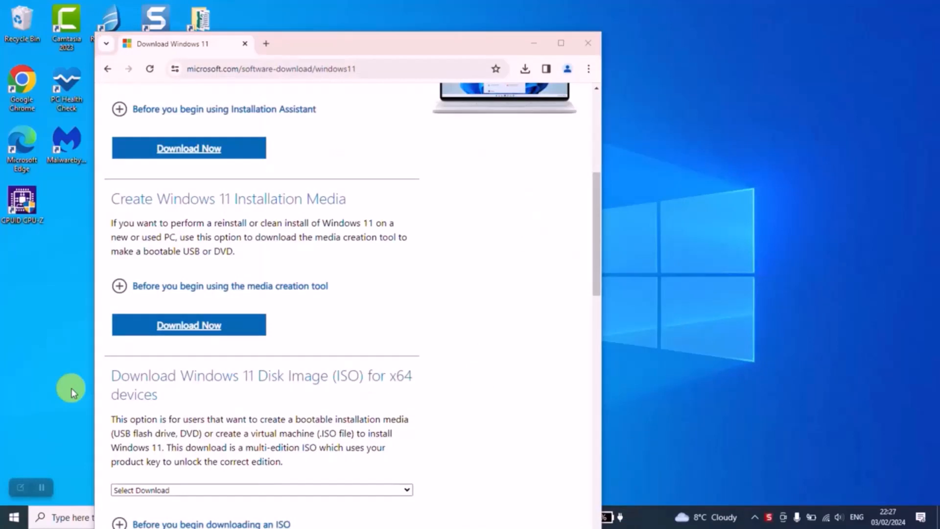
{"action": "left_click", "coordinate": [188, 325]}
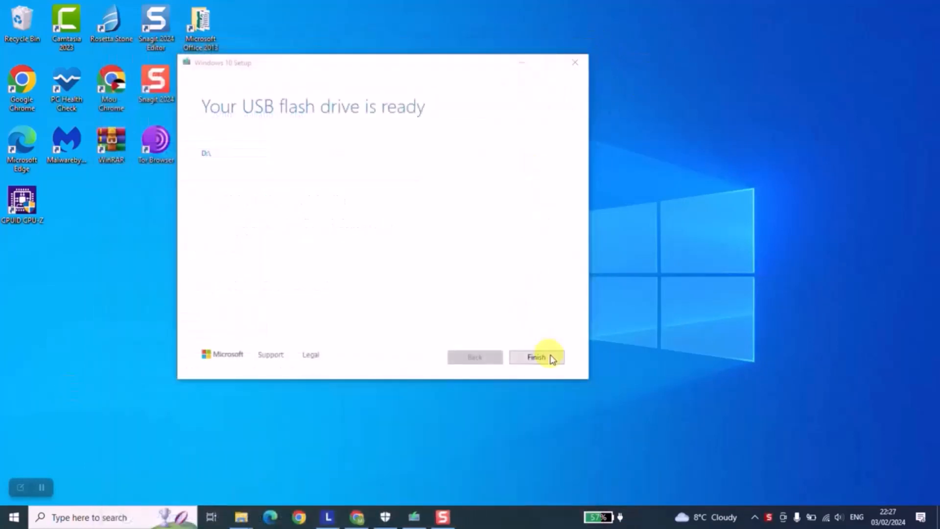
{"action": "left_click", "coordinate": [536, 357]}
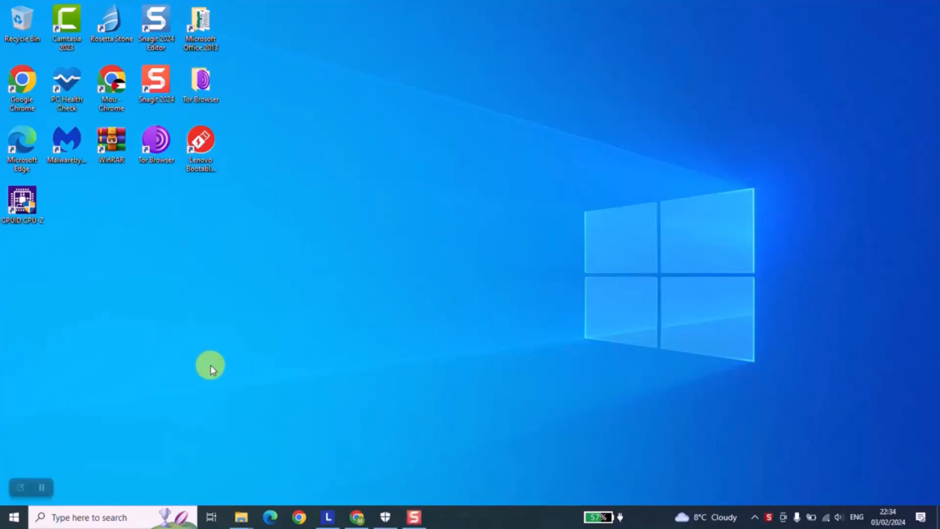
- Examine the installation files on drive D: in File Explorer, then minimise the window
{"action": "key", "text": "super+e"}
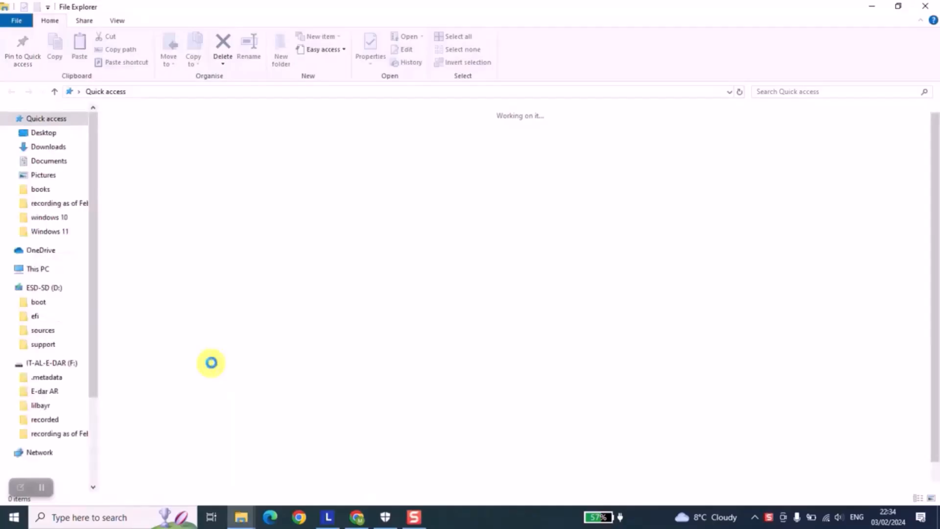
{"action": "left_click", "coordinate": [40, 272]}
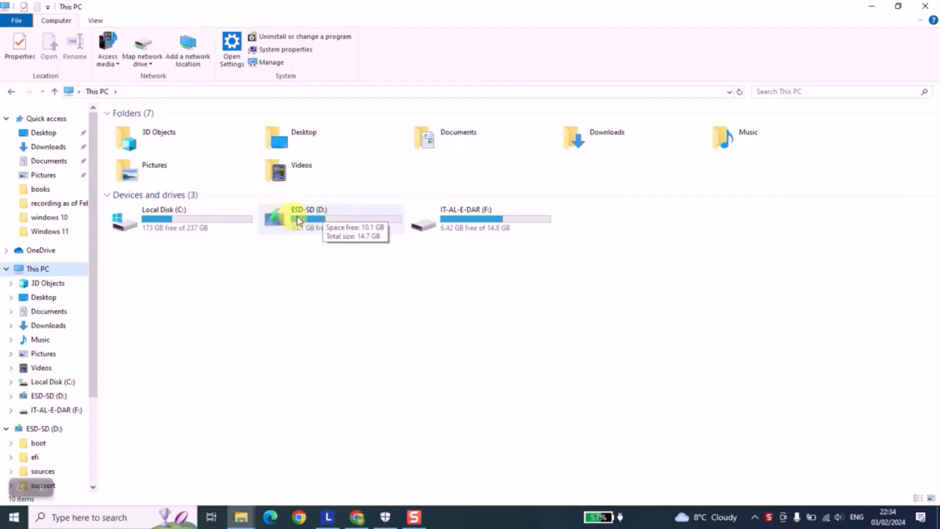
{"action": "double_click", "coordinate": [299, 218]}
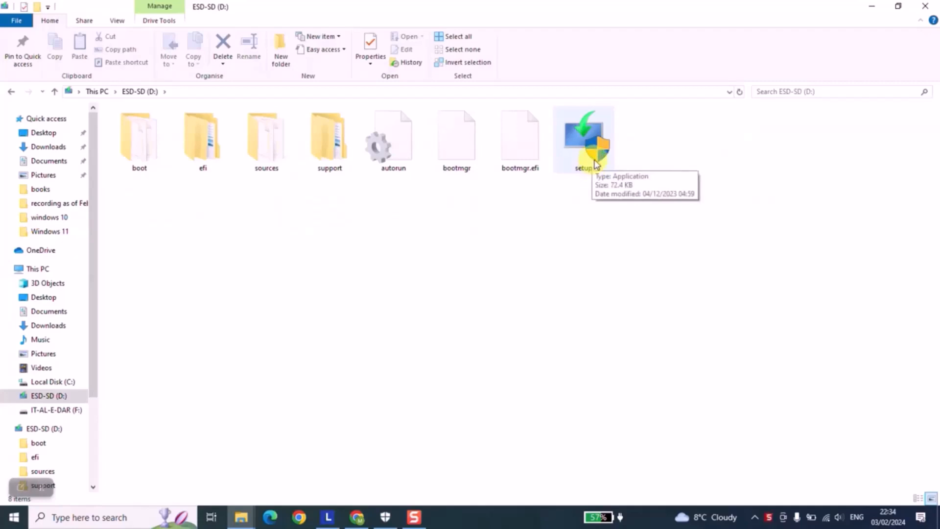
{"action": "left_click", "coordinate": [870, 7]}
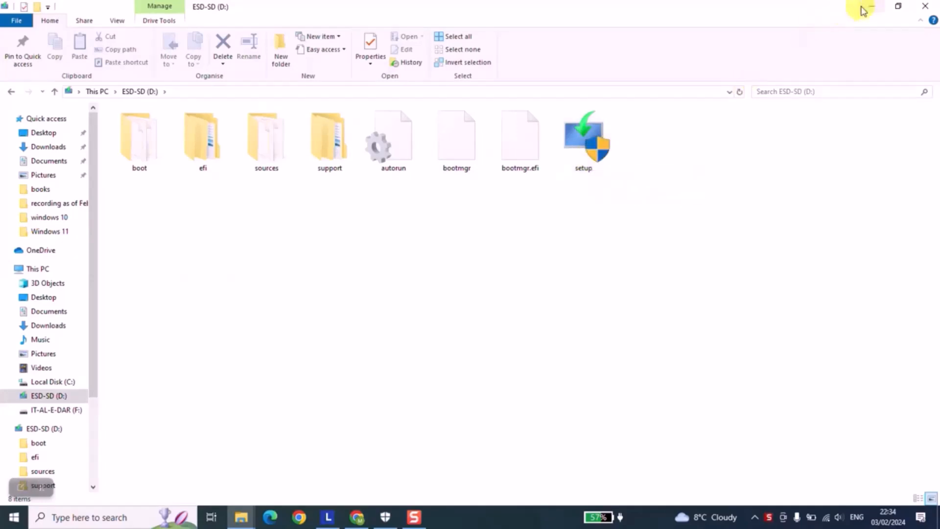